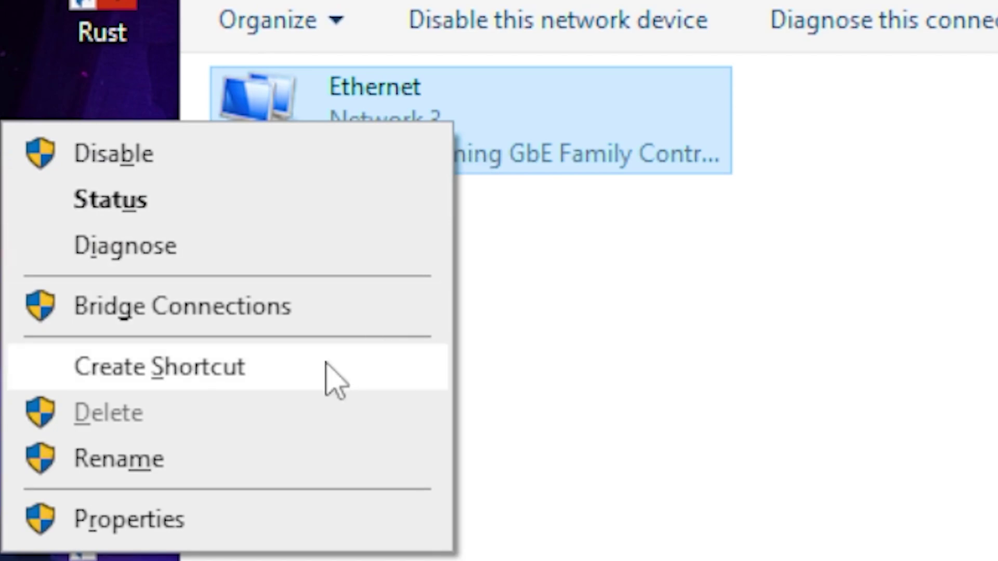
- Set the Ethernet connection's IPv4 properties to use DNS servers 1.1.1.1 (preferred) and 1.0.0.1 (alternate)
left_click(240, 536)
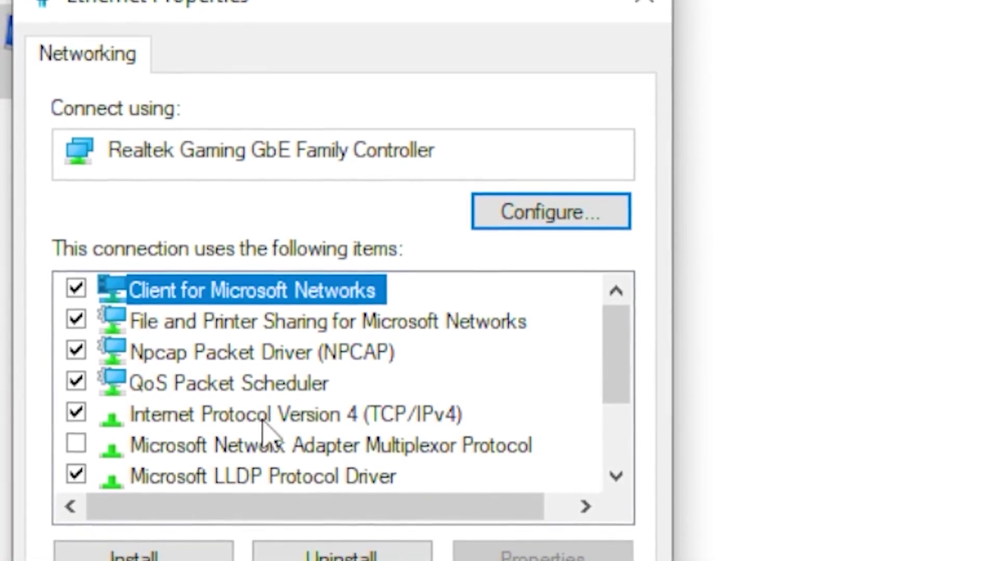
double_click(299, 404)
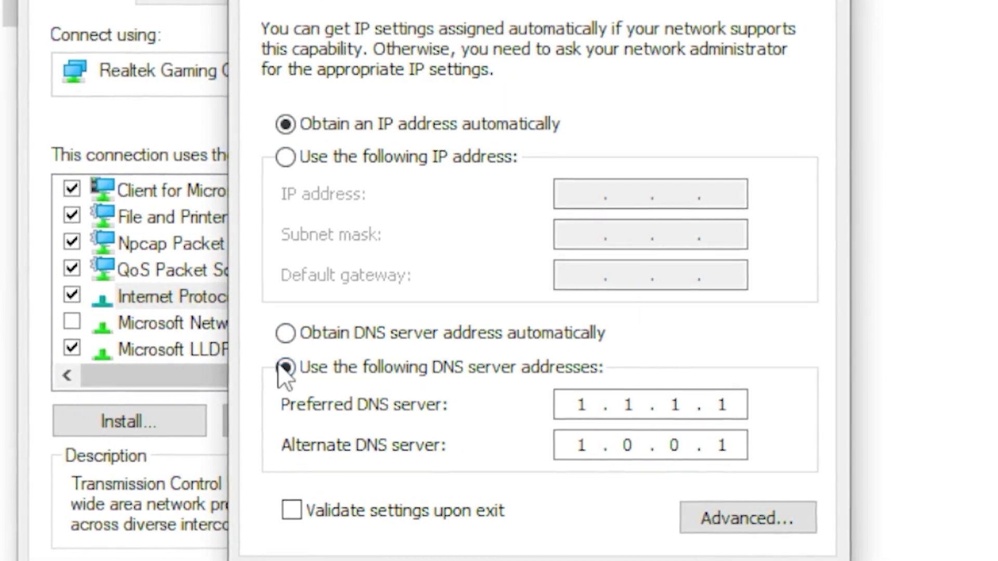
left_click(240, 382)
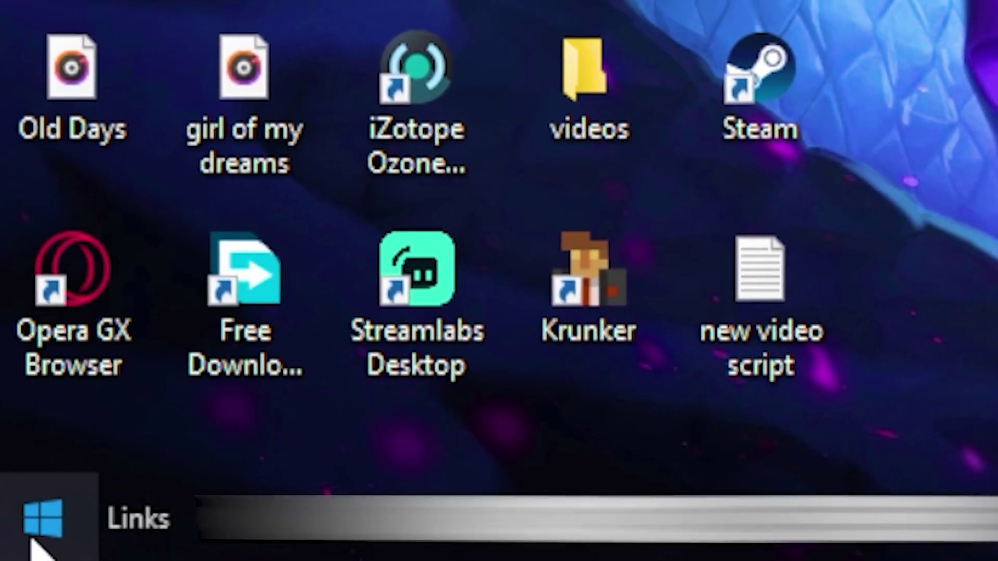
- Open the power management settings of the Realtek Gaming GbE Family Controller in Device Manager and accept them
right_click(44, 531)
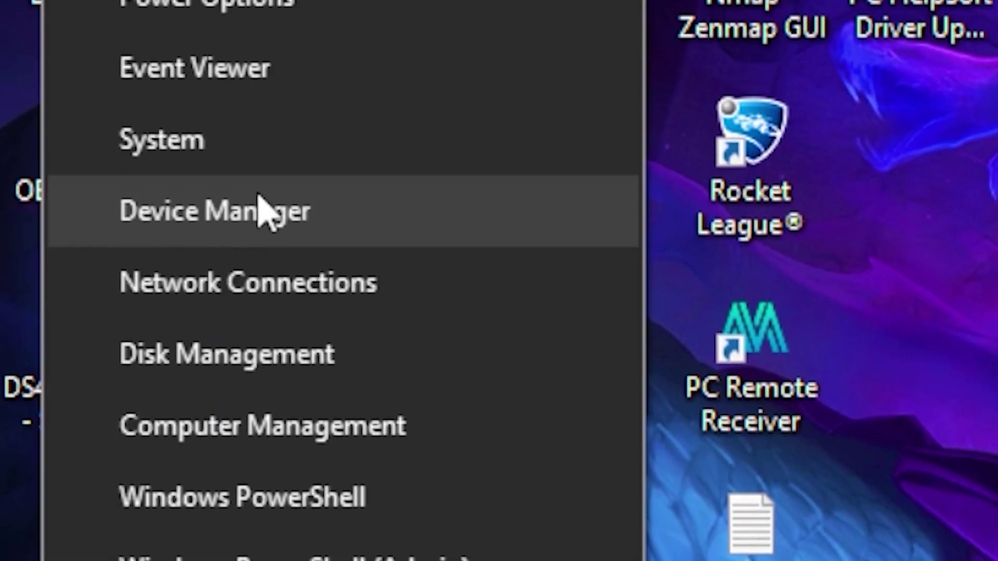
left_click(265, 210)
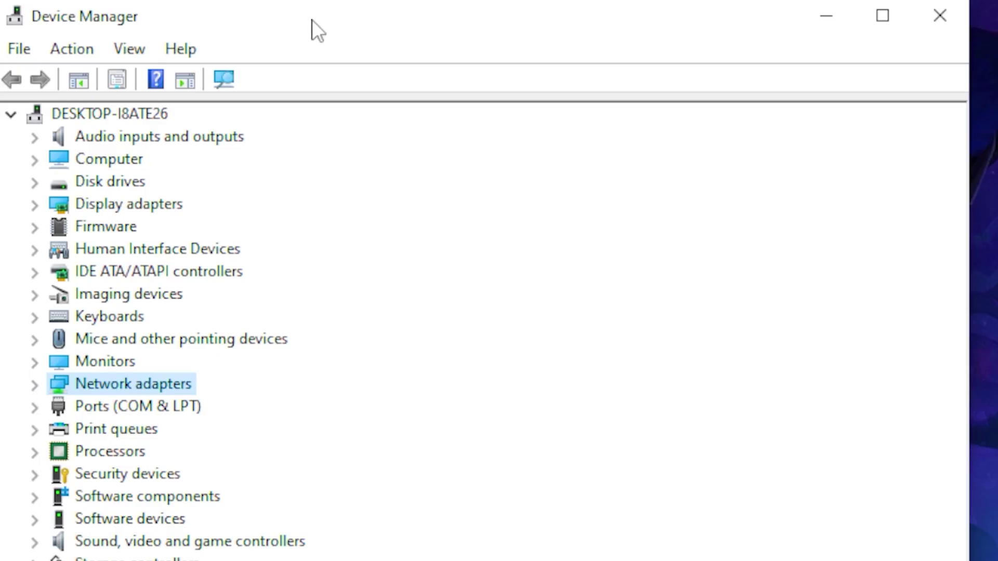
left_click(44, 389)
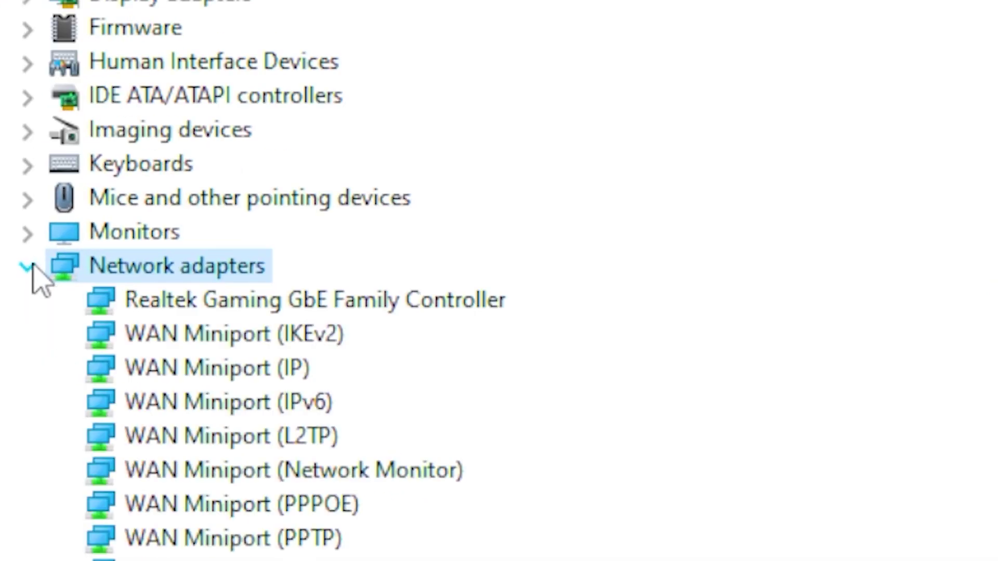
right_click(226, 307)
left_click(336, 500)
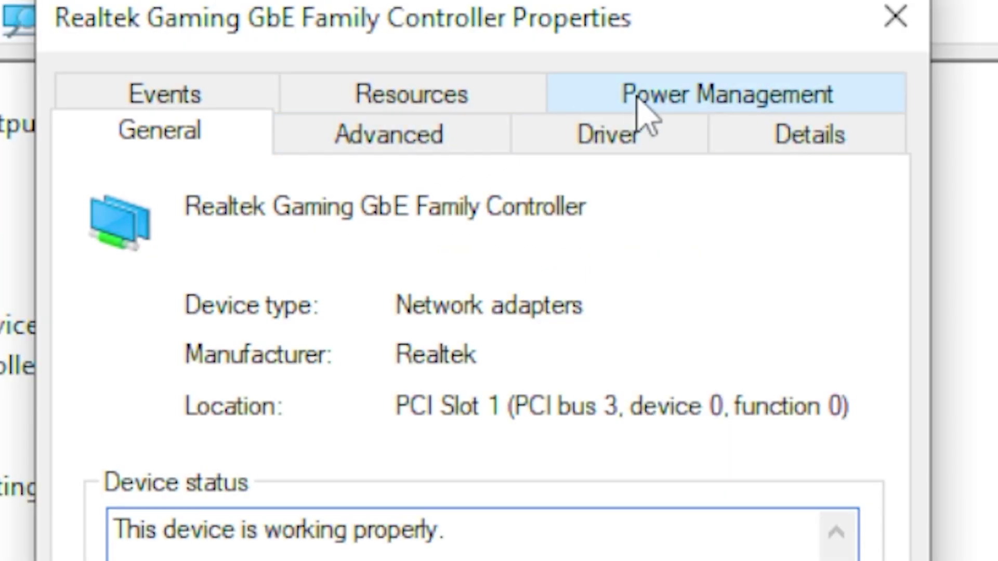
left_click(644, 112)
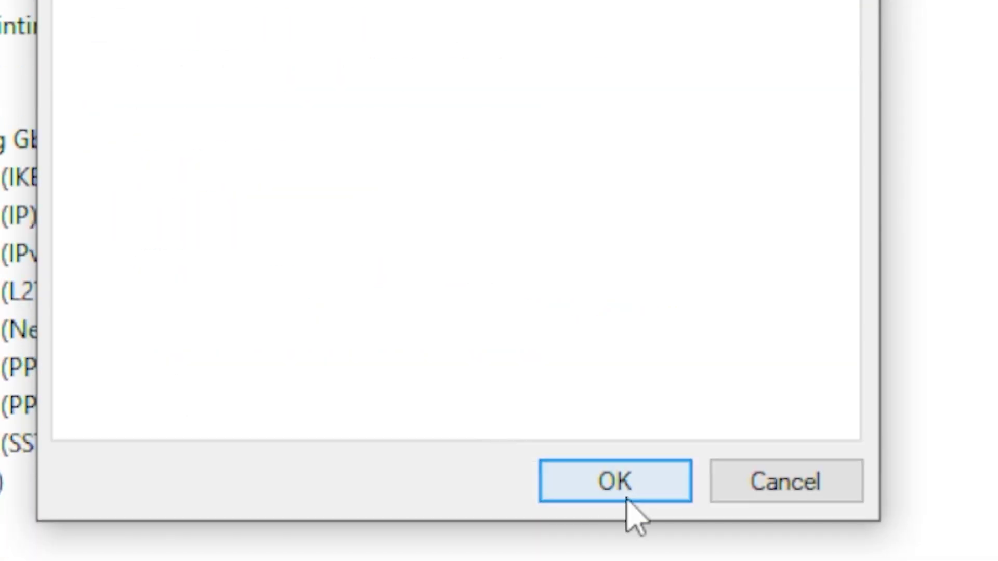
left_click(624, 496)
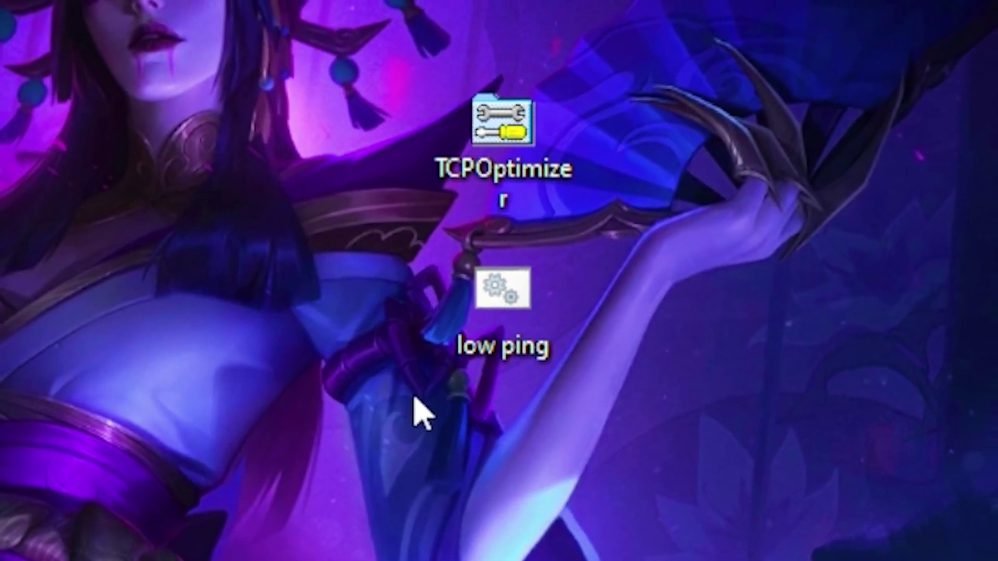
- Run the low ping file from the desktop
double_click(514, 328)
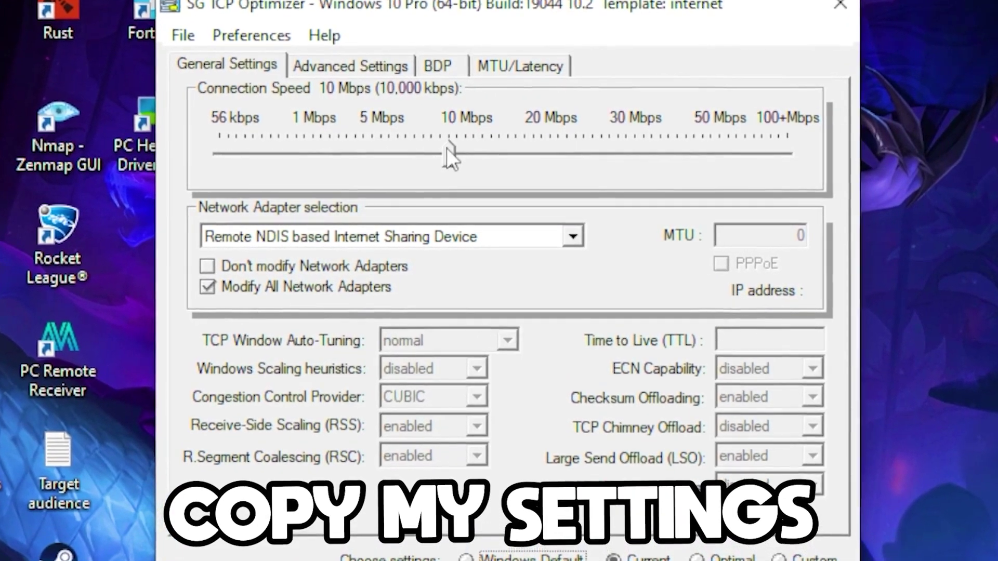
- In TCP Optimizer, set the connection speed to 100 Mbps and choose Realtek Gaming GbE Family Controller as the network adapter
left_click_drag(447, 148, 912, 167)
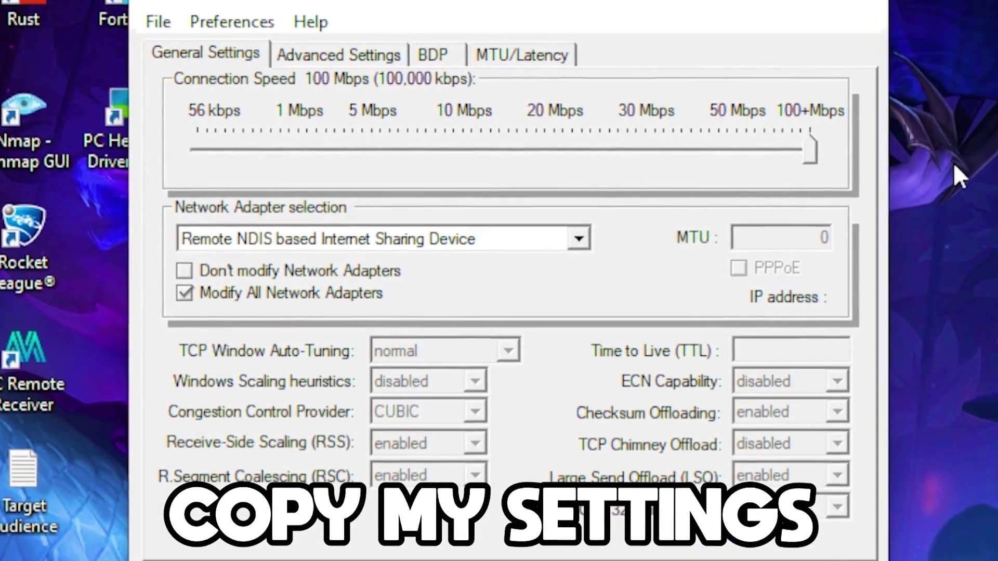
left_click(572, 240)
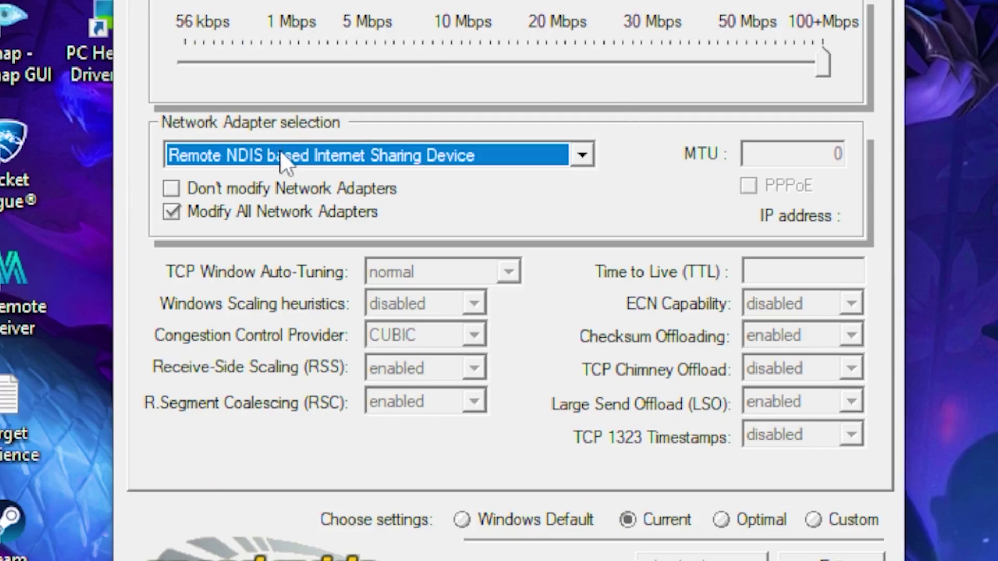
left_click(590, 154)
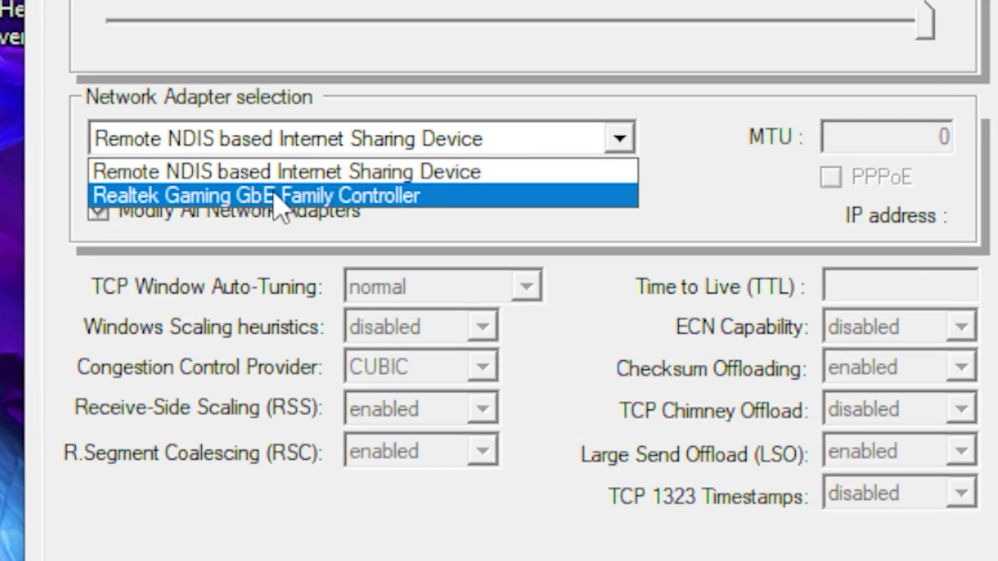
left_click(274, 195)
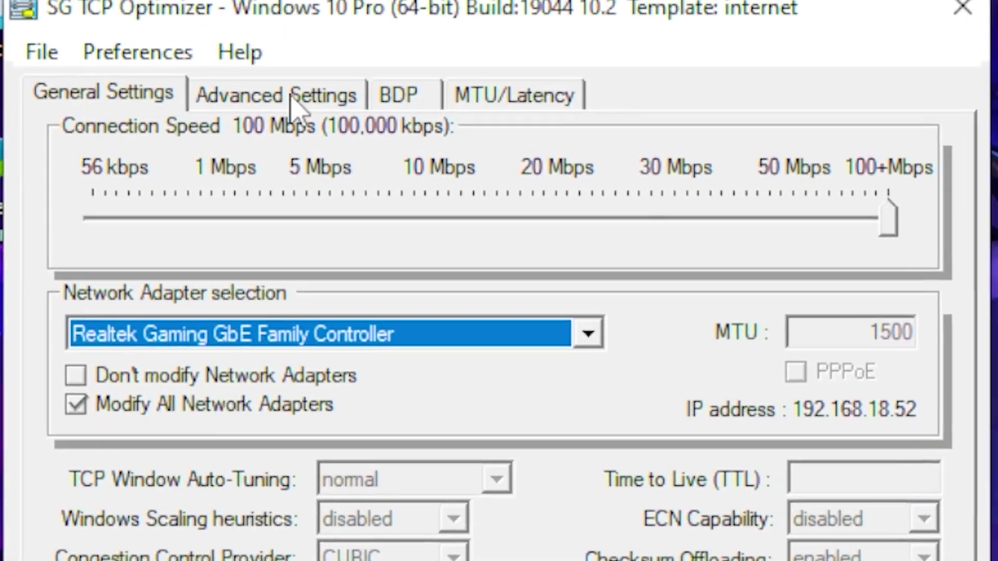
- Enable custom advanced settings and set both MaxConnectionsPer1_0Server and MaxConnectionsPerServer to 10
left_click(296, 105)
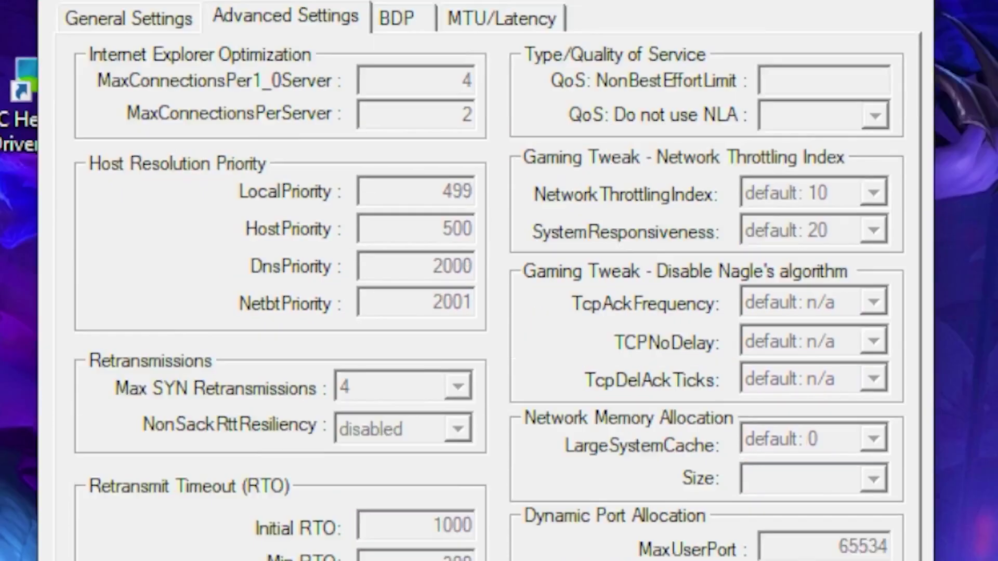
left_click(835, 473)
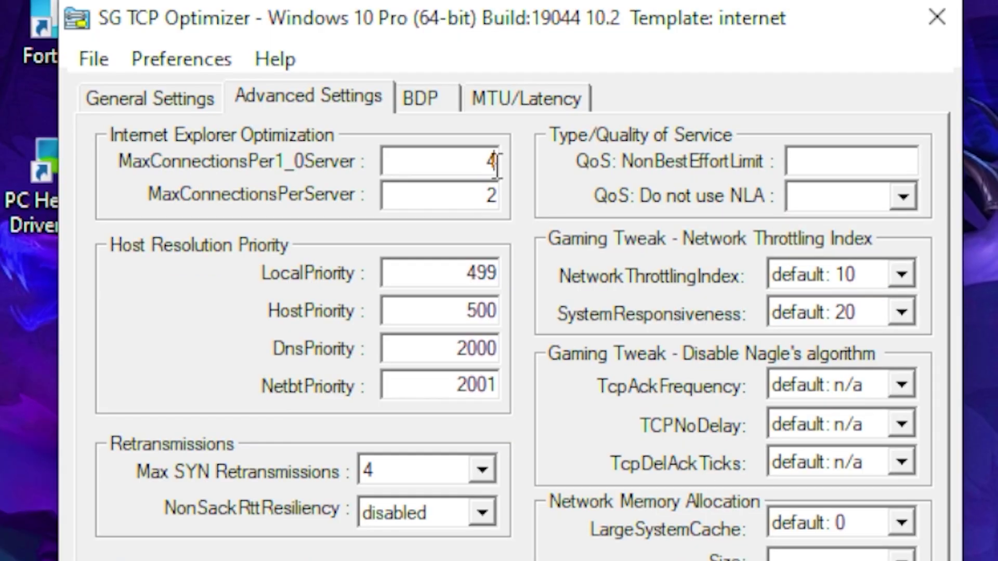
type("0")
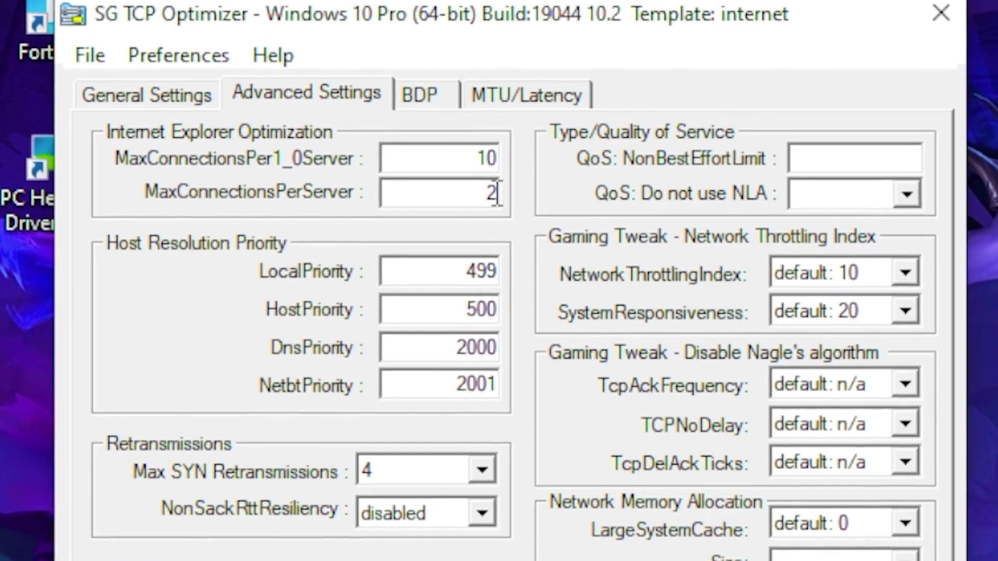
left_click(494, 194)
key("BackSpace")
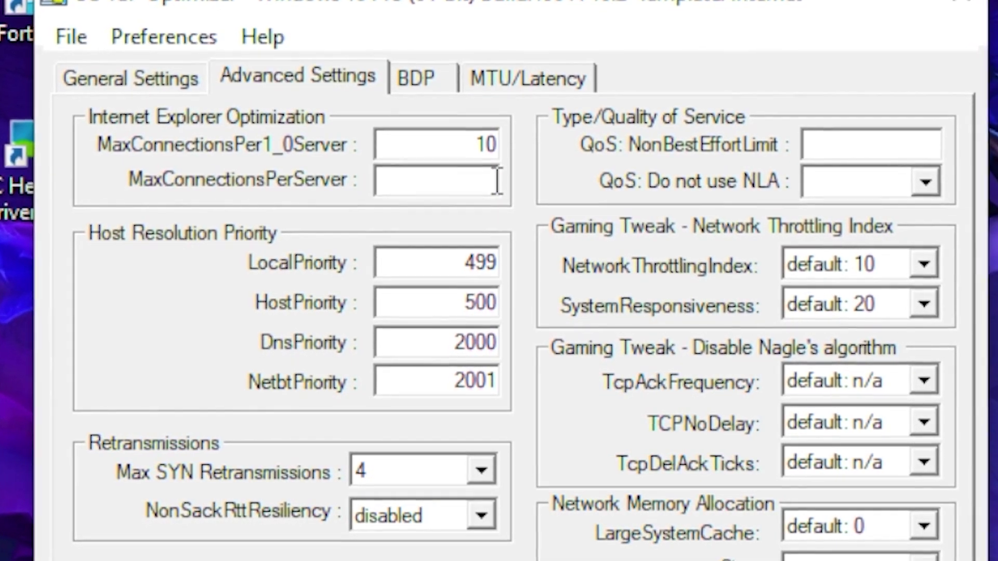
type("10")
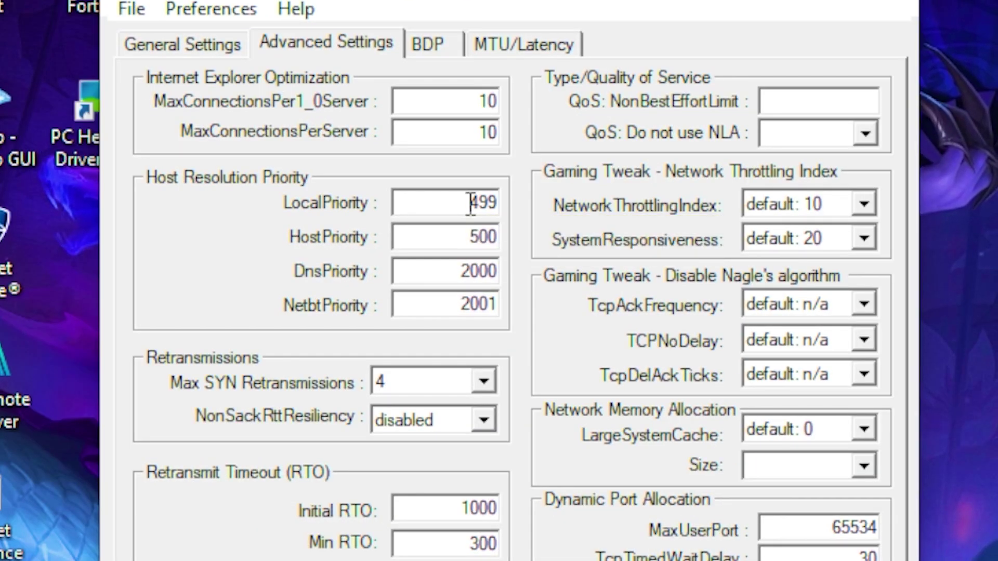
- Set the host resolution priorities to LocalPriority 4, HostPriority 5, DnsPriority 6 and NetbtPriority 7
left_click_drag(490, 203, 522, 212)
type("4")
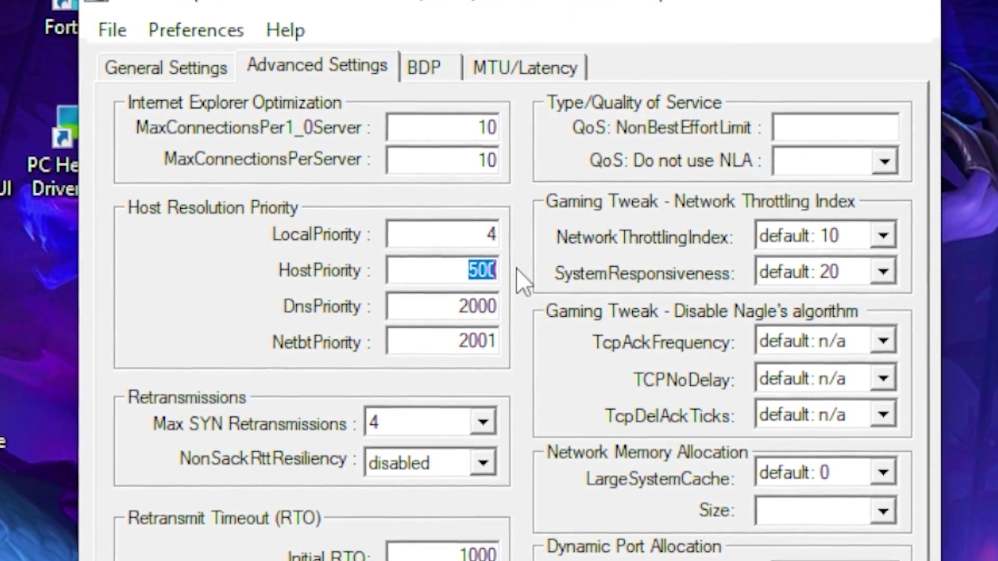
key("BackSpace")
type("5")
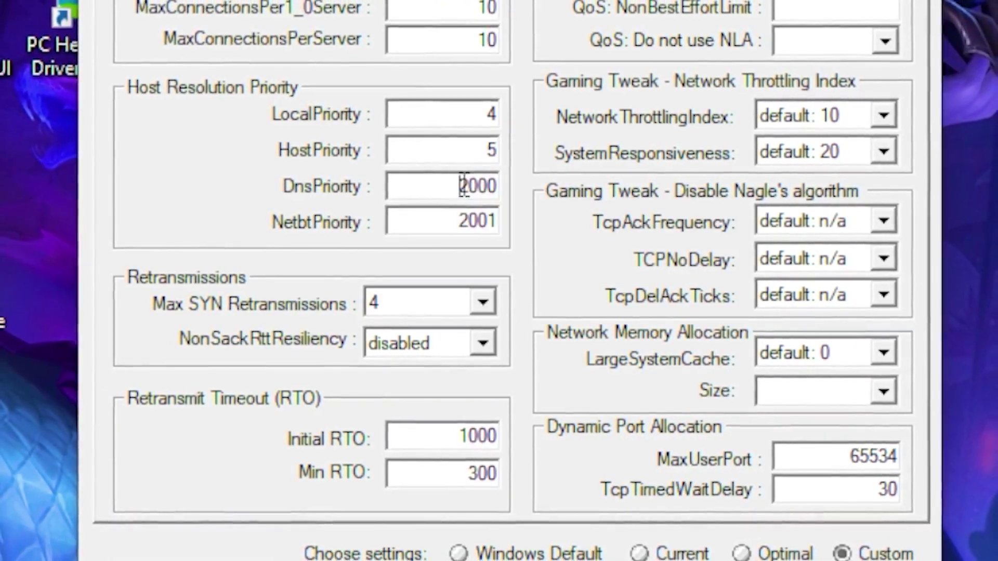
left_click_drag(463, 186, 528, 191)
key("BackSpace")
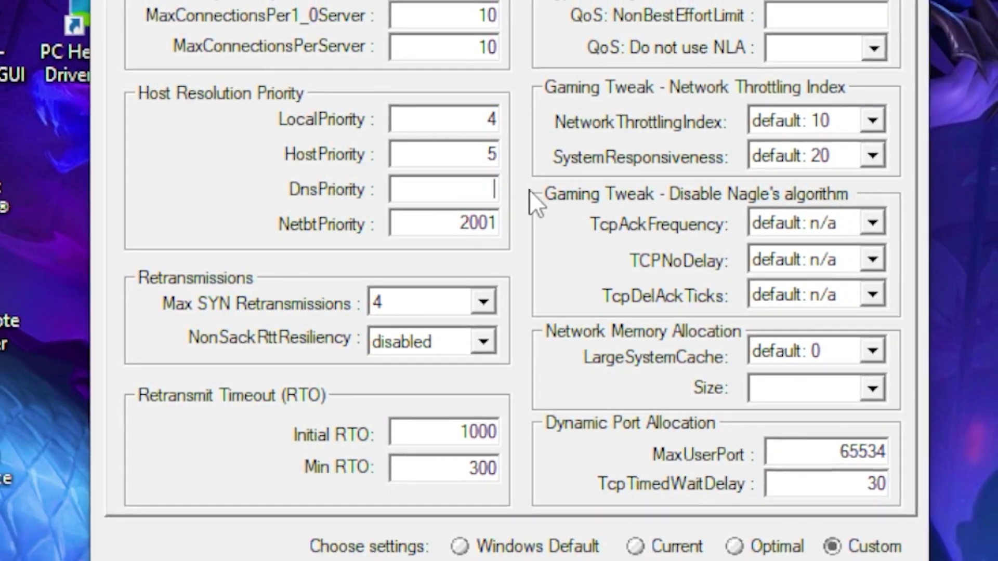
type("6")
left_click_drag(458, 223, 498, 230)
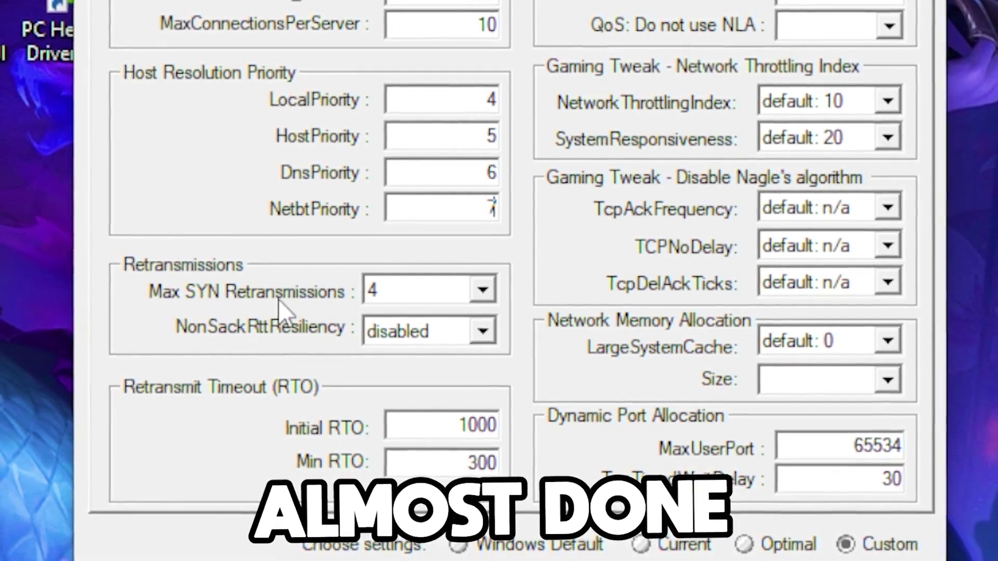
- Set Max SYN Retransmissions to 2 and the Initial RTO to 2000
left_click(479, 290)
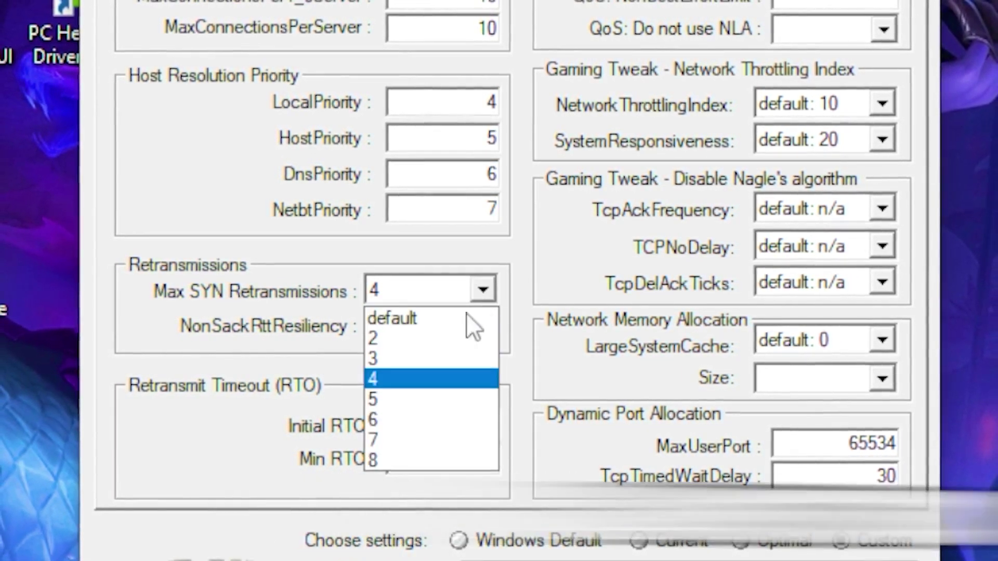
left_click(447, 338)
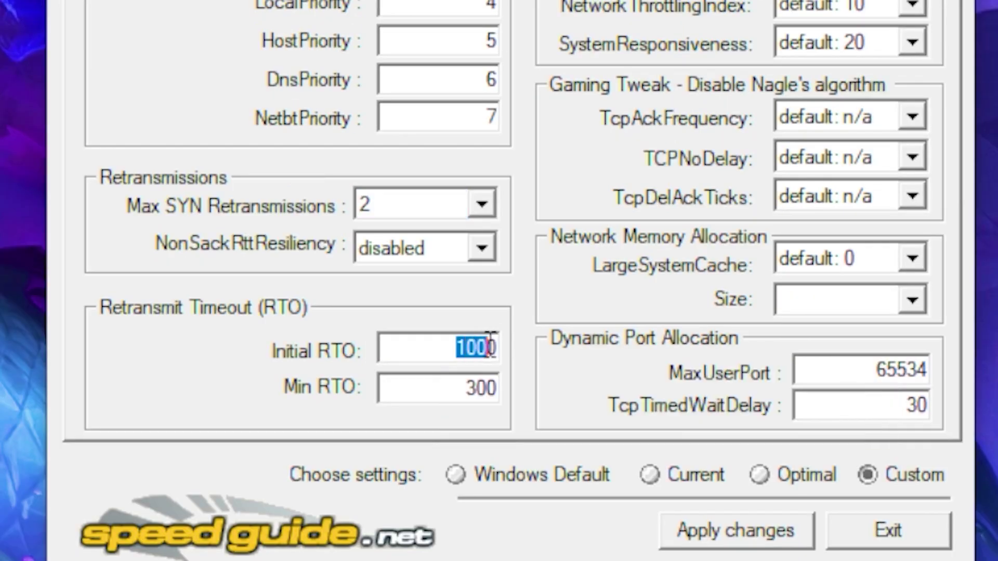
key("BackSpace")
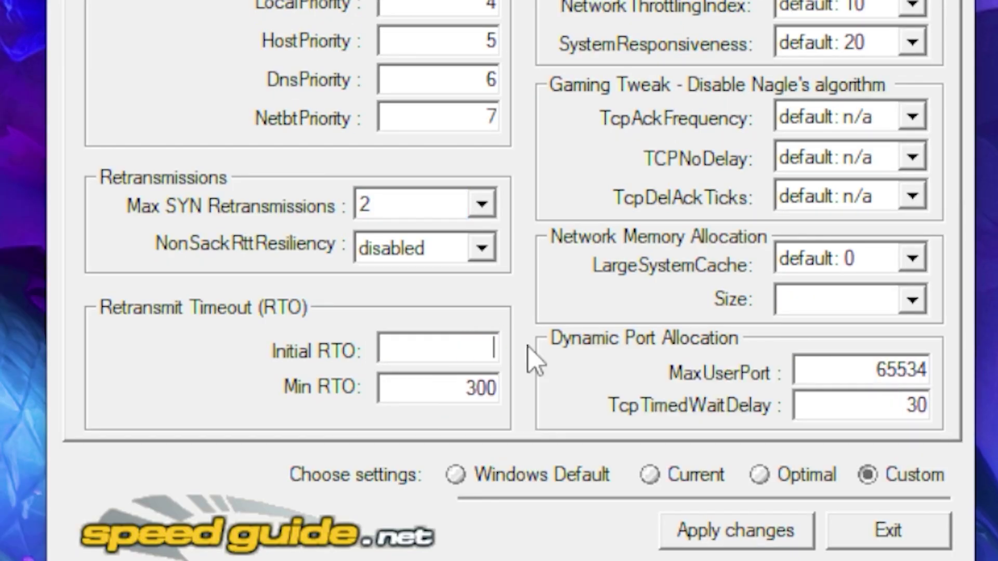
type("2000")
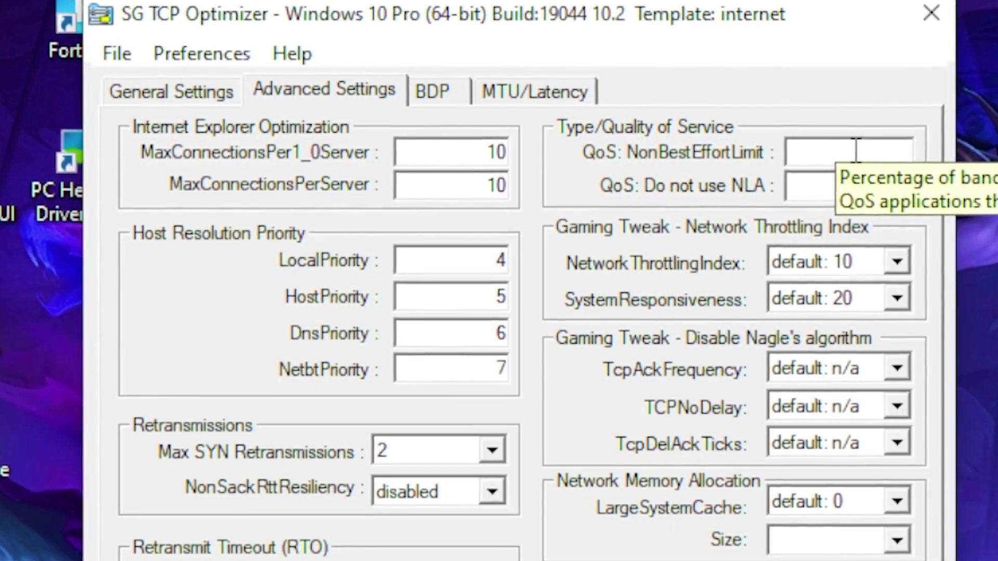
- Set QoS NonBestEffortLimit to 0 and QoS Do not use NLA to optimal: 1
left_click(859, 149)
type("0")
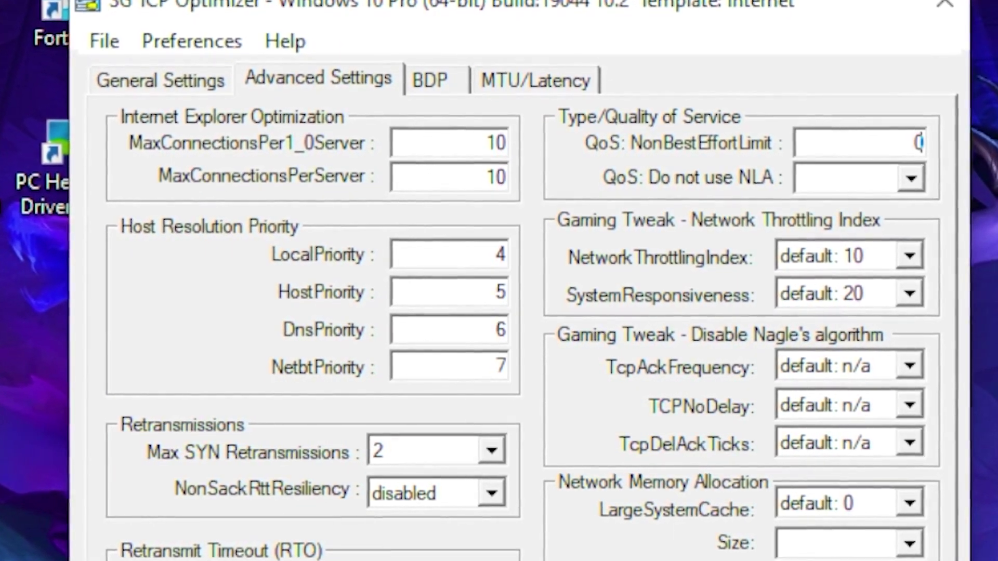
key("Tab")
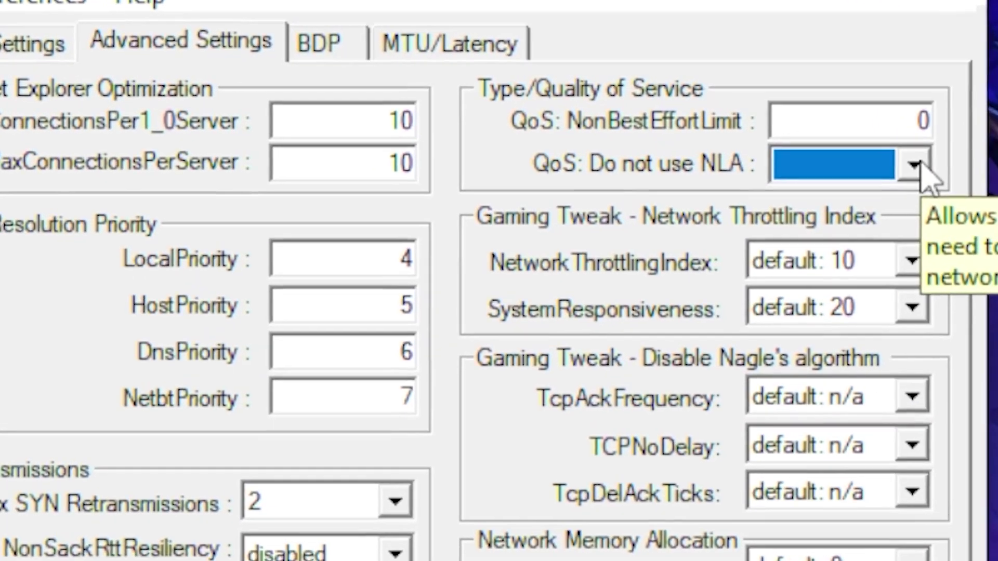
left_click(898, 145)
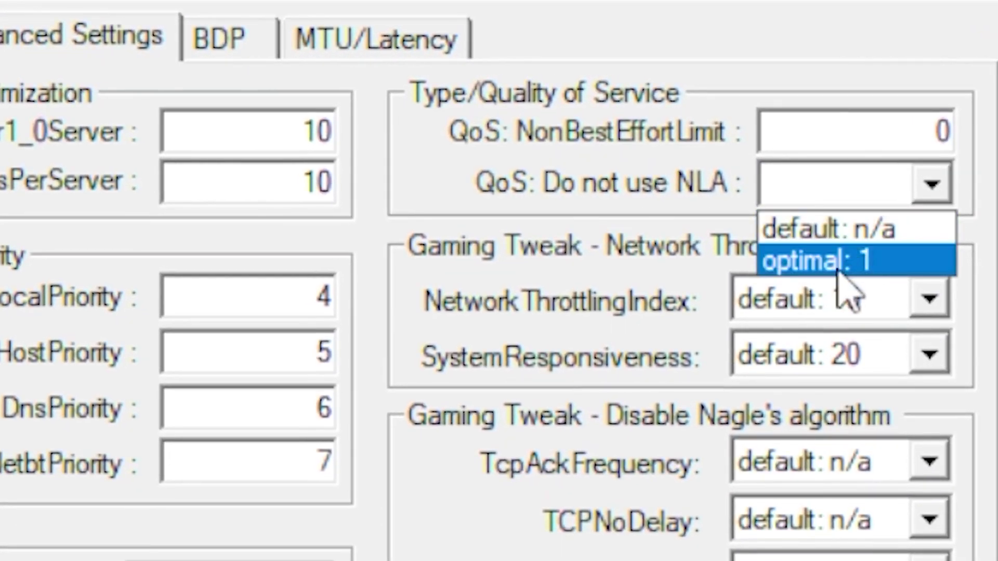
left_click(839, 276)
left_click(929, 186)
left_click(915, 259)
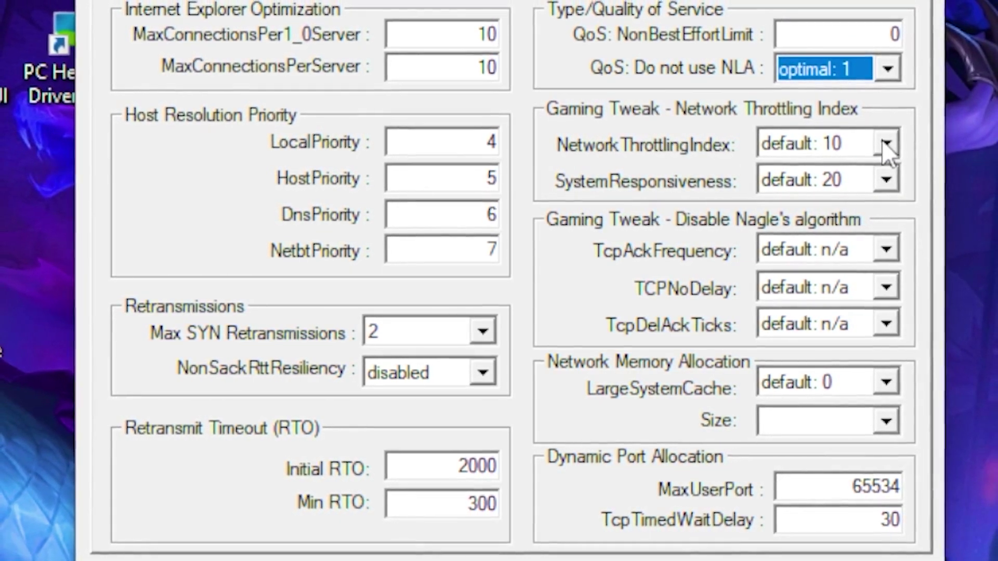
- Set NetworkThrottlingIndex to disabled: ffffffff and SystemResponsiveness to gaming: 0
left_click(886, 147)
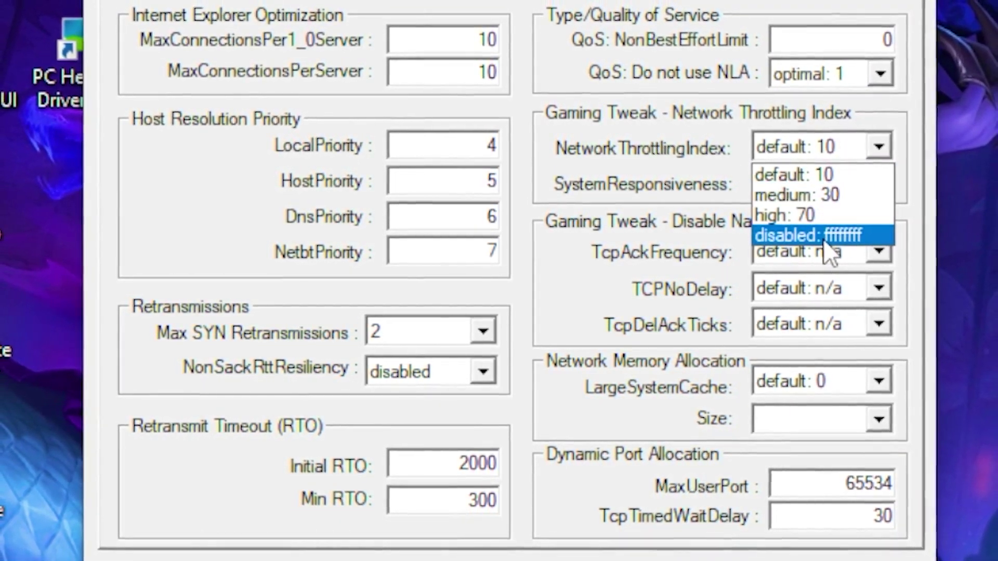
left_click(831, 235)
left_click(885, 185)
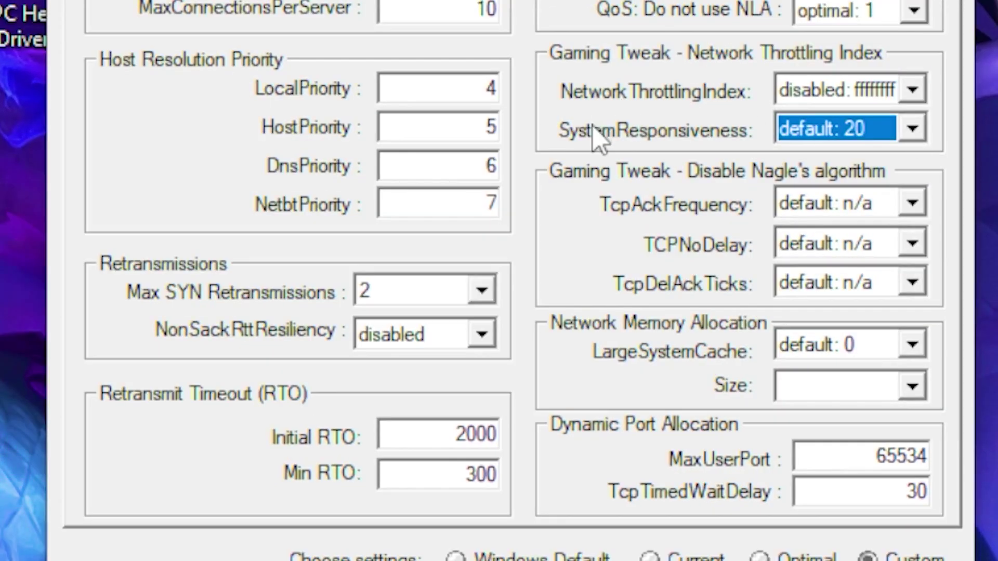
left_click(909, 131)
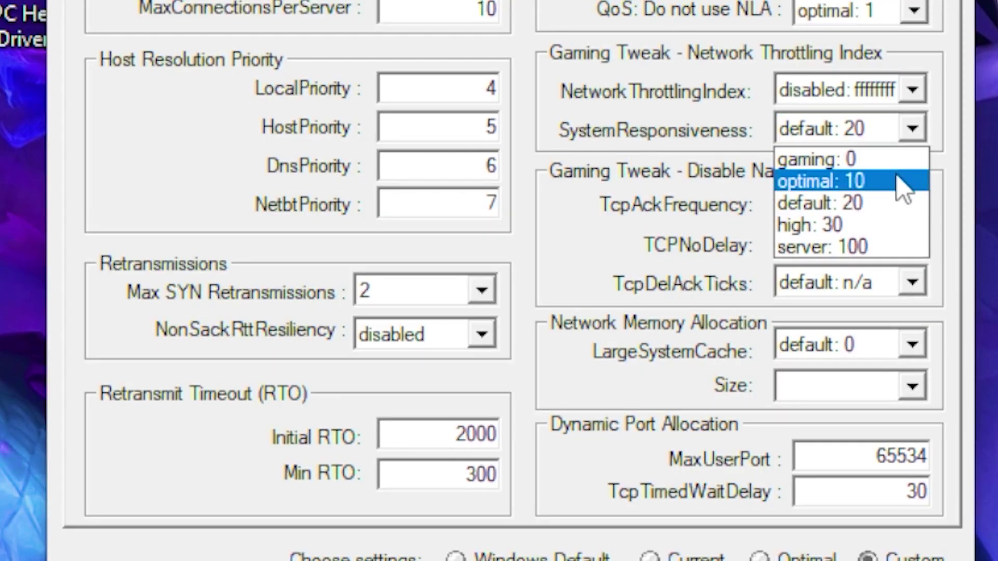
left_click(858, 161)
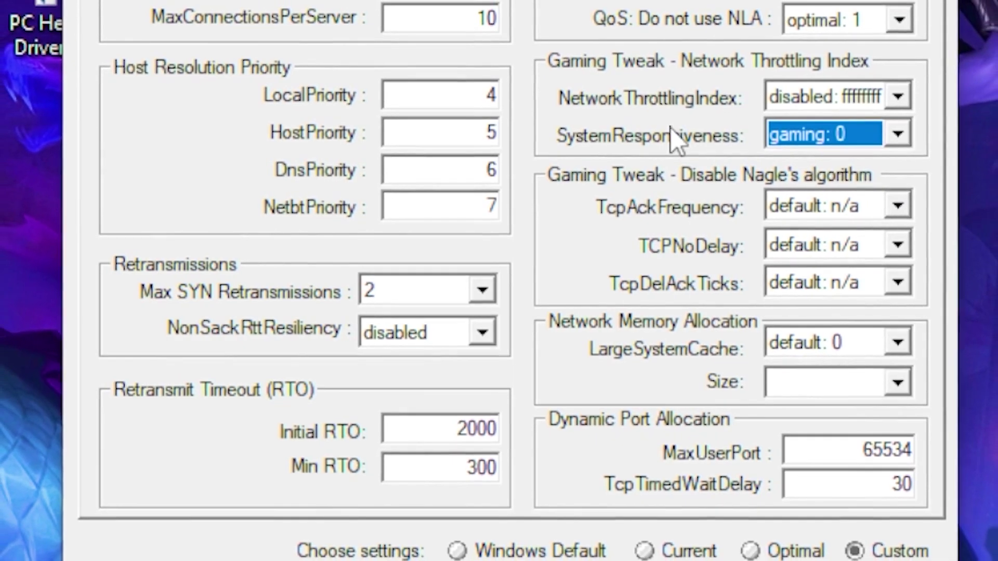
- Disable Nagle's algorithm with TcpAckFrequency at disabled: 1, TCPNoDelay at enabled: 1 and TcpDelAckTicks at disabled: 0
mouse_move(666, 130)
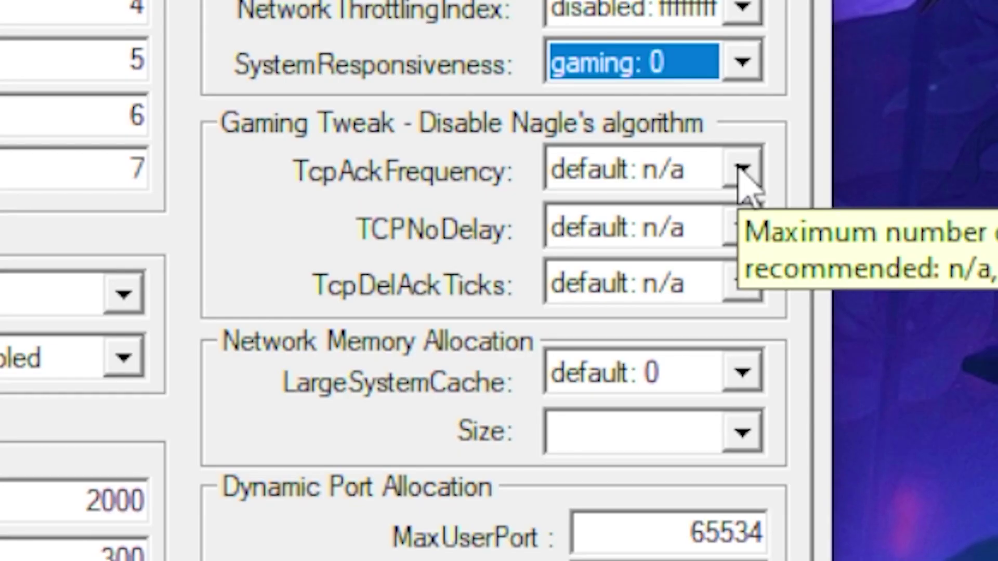
left_click(742, 170)
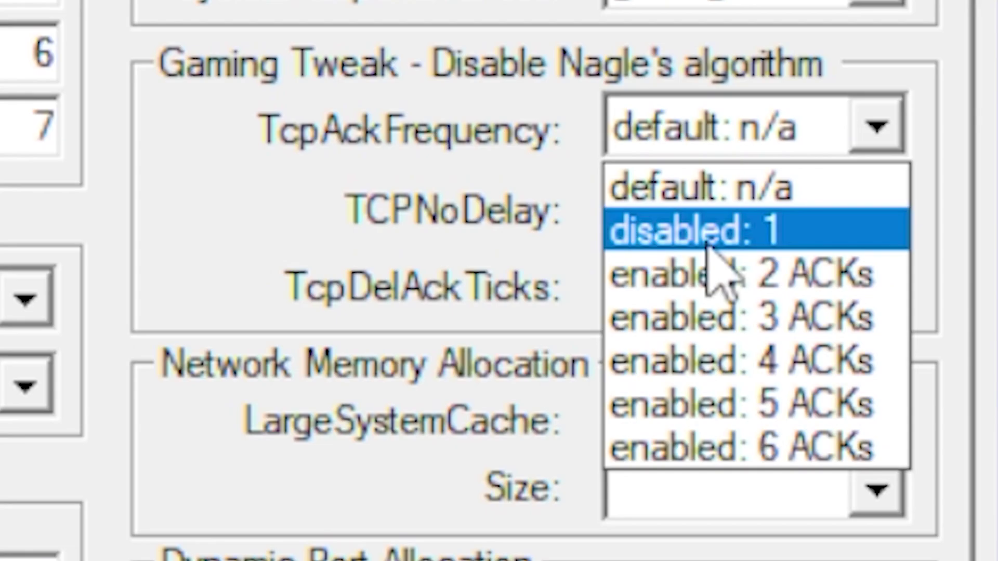
left_click(708, 250)
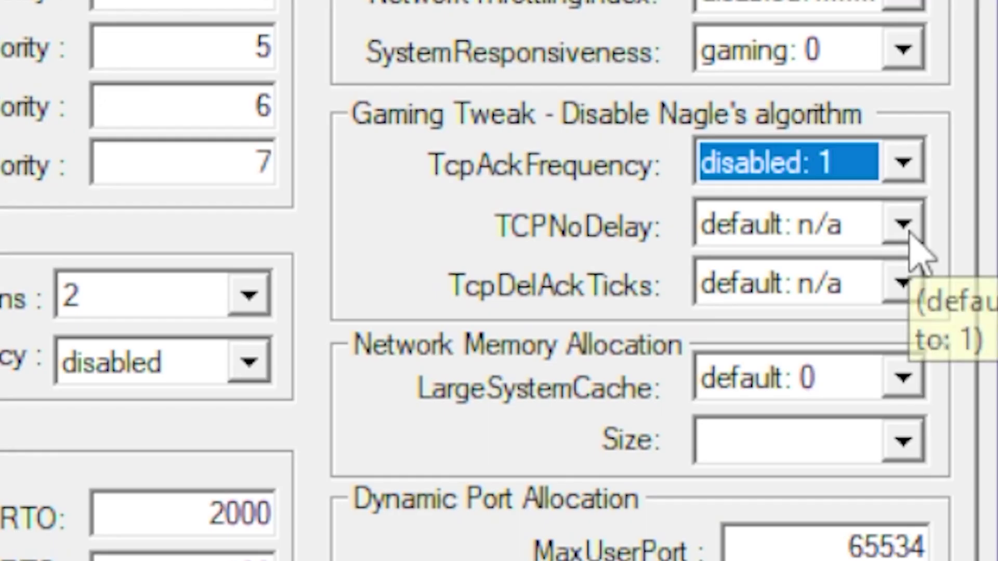
left_click(903, 225)
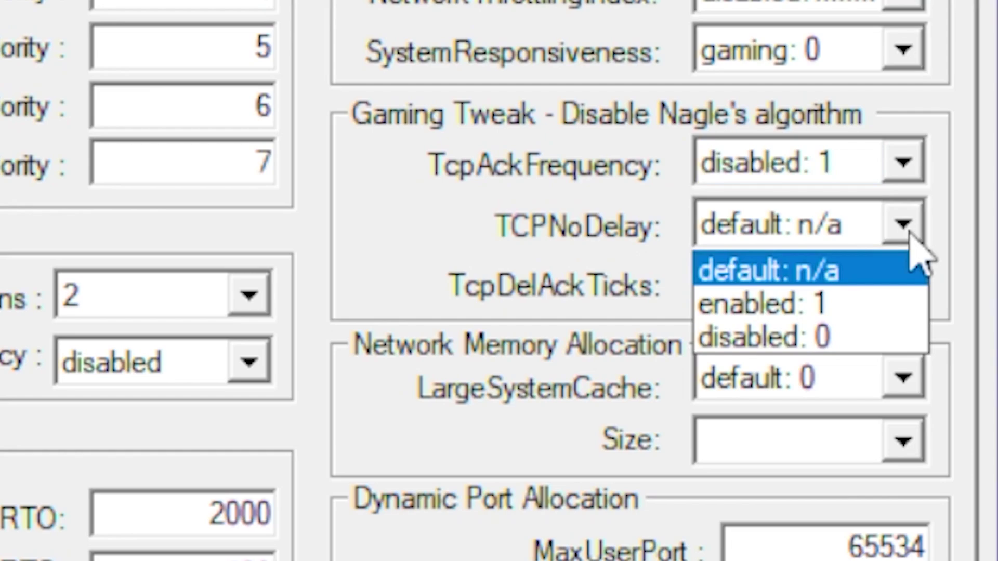
left_click(827, 312)
left_click(903, 287)
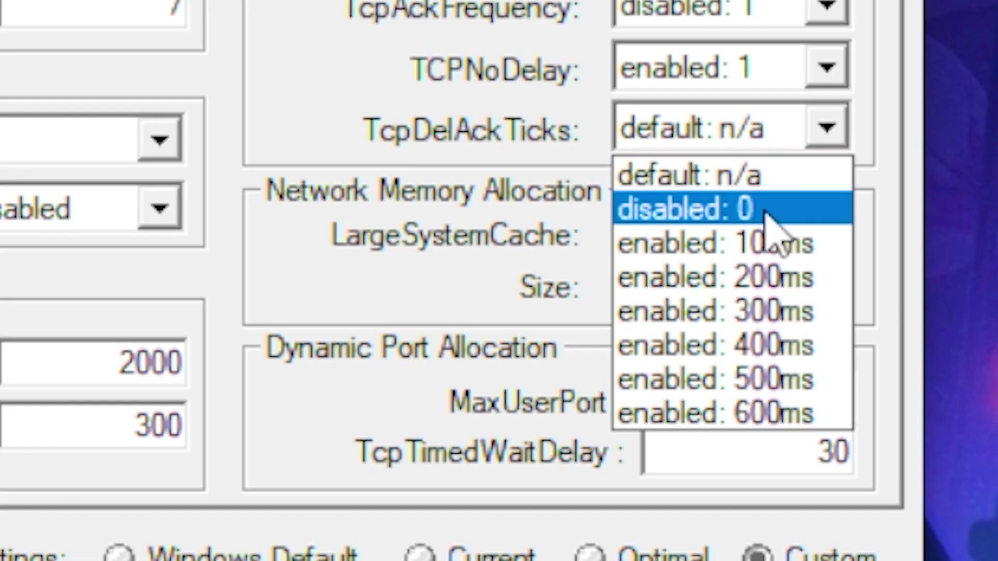
left_click(752, 210)
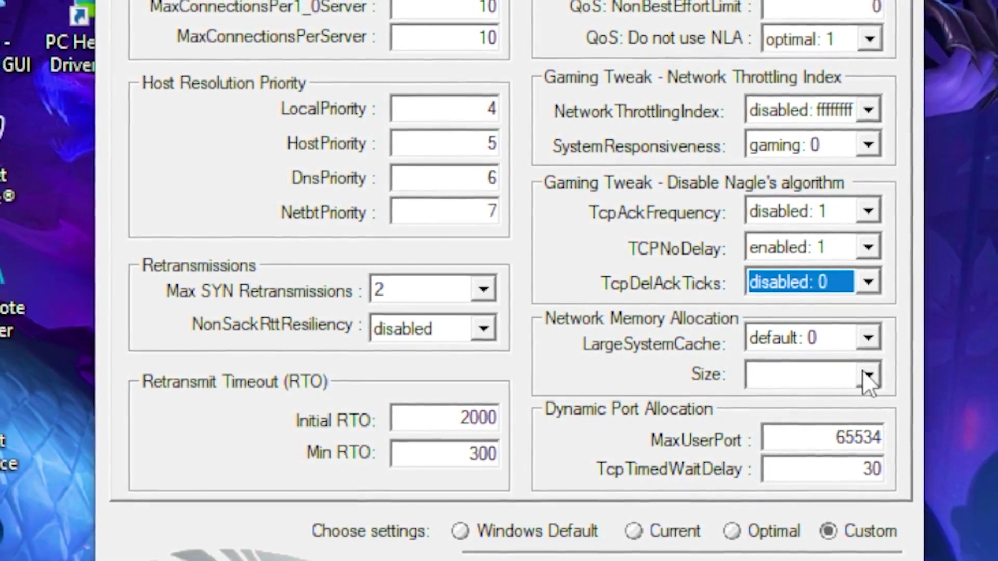
- Set the Network Memory Allocation Size to default: 1 and TcpTimedWaitDelay to 32
left_click(866, 376)
left_click(811, 401)
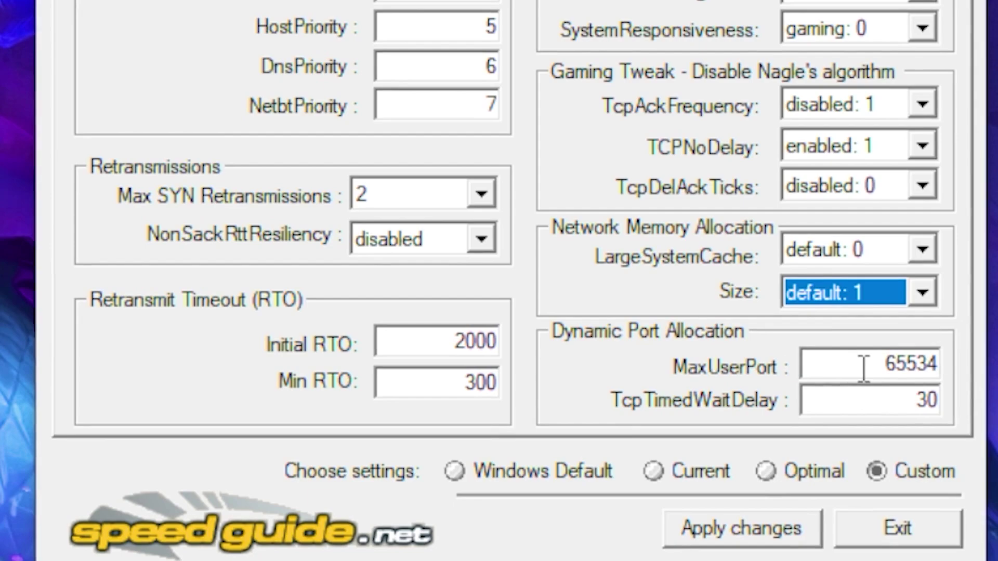
mouse_move(864, 408)
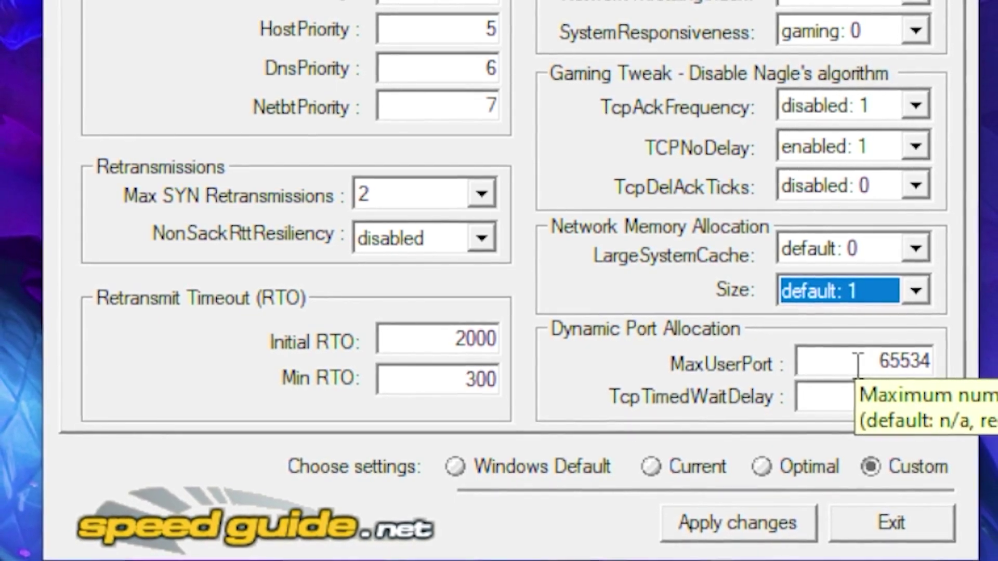
mouse_move(846, 390)
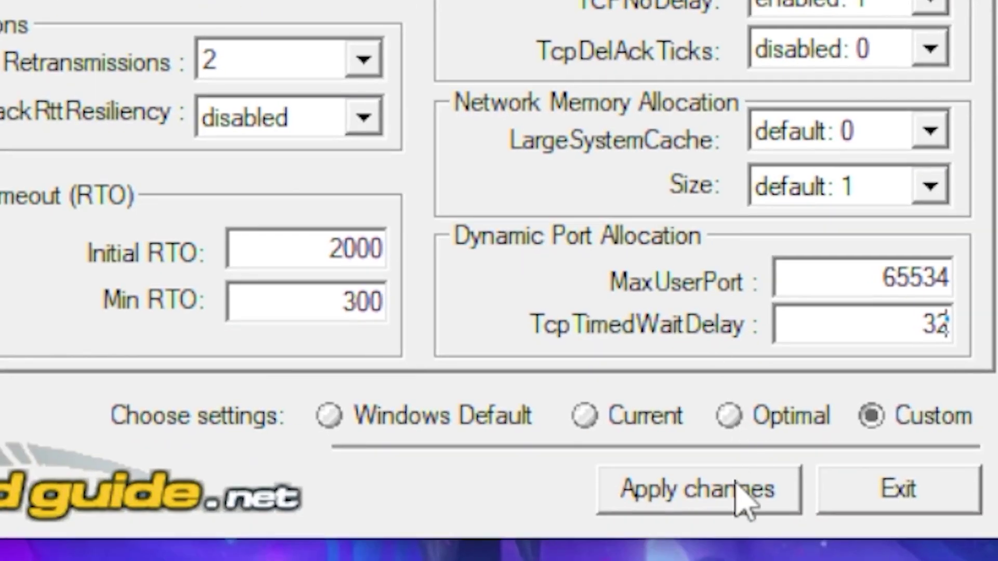
- Submit the custom settings for applying and enable the Backup option in the change confirmation
left_click(748, 529)
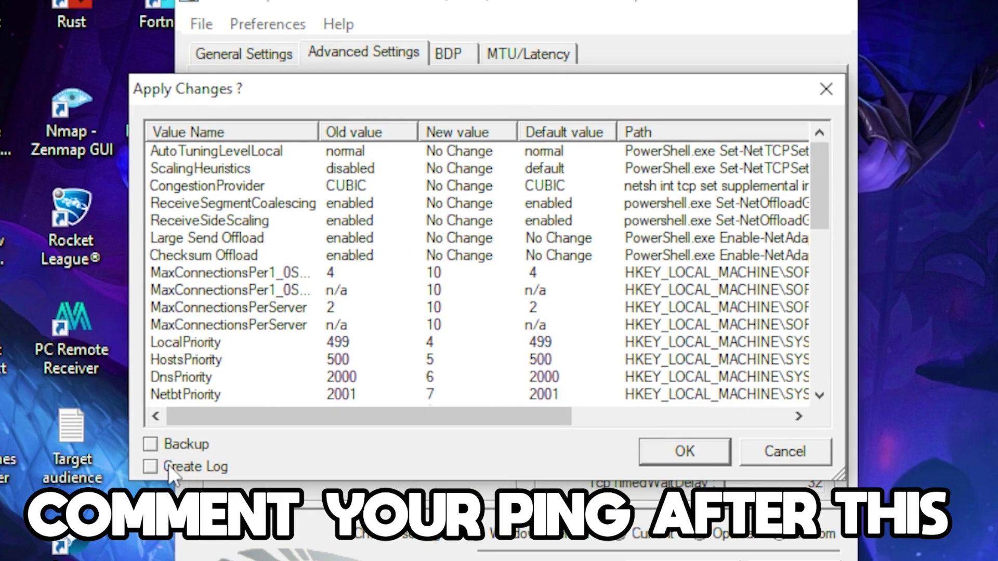
left_click(149, 443)
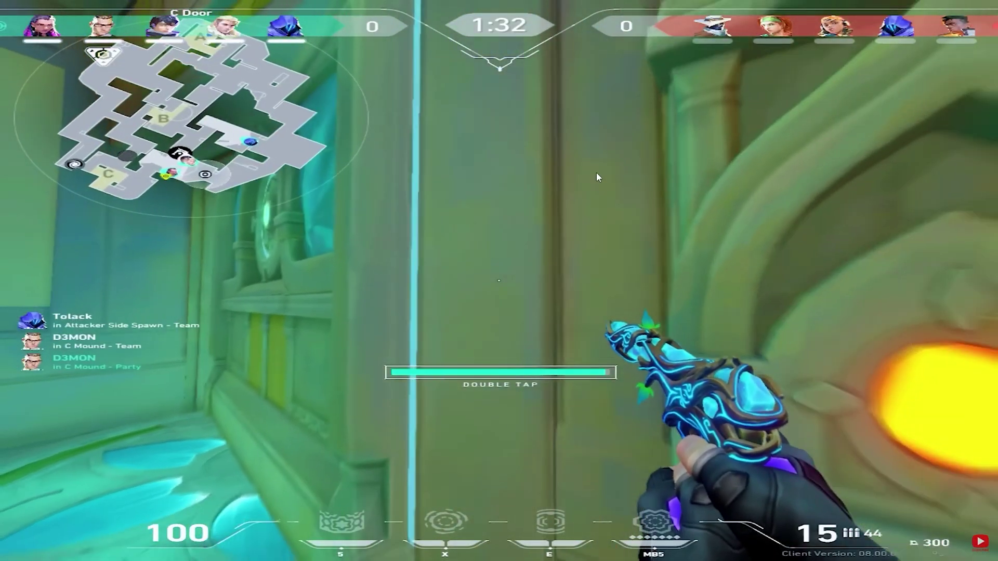
left_click(663, 533)
left_click(977, 552)
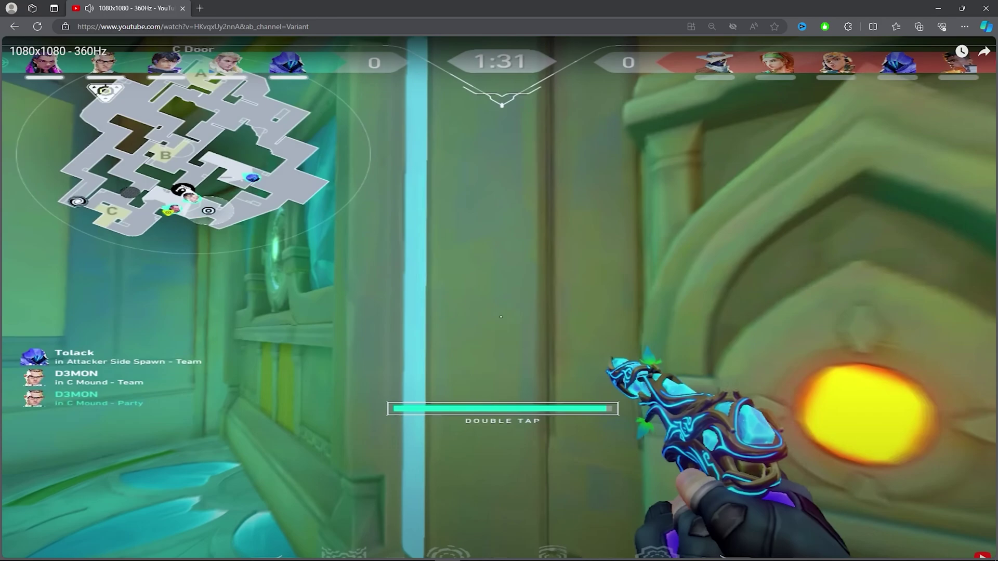